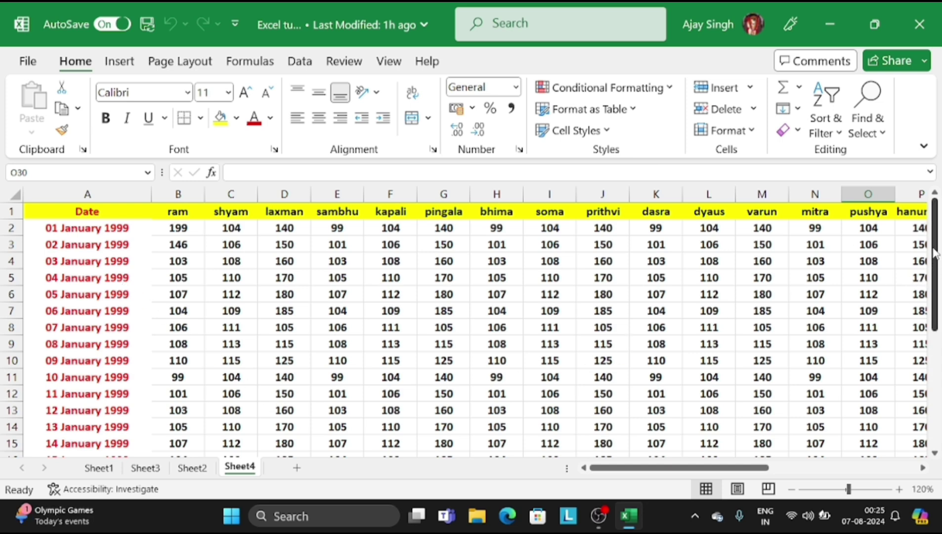
# - Scroll around Sheet4, then go to the View tab and look over the Freeze Panes options
pyautogui.moveTo(935, 240); pyautogui.dragTo(937, 253)
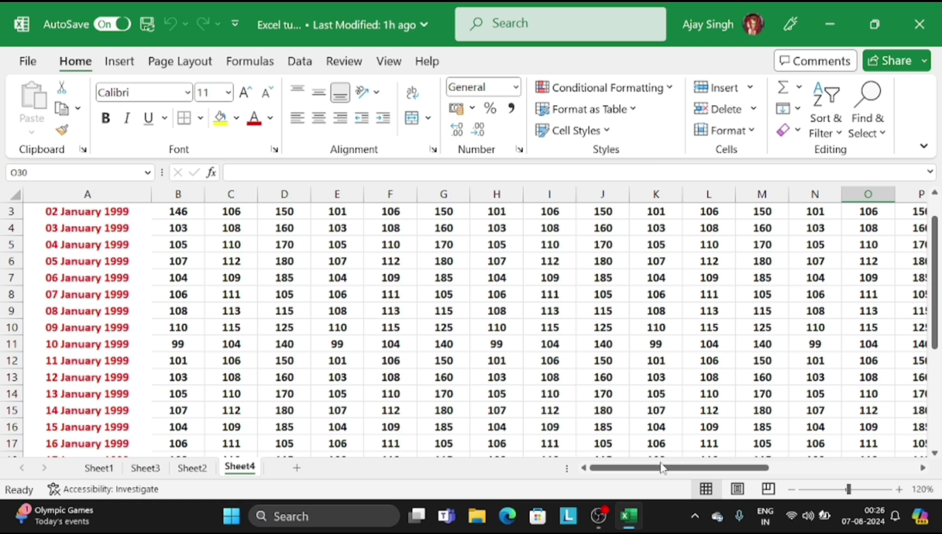
pyautogui.moveTo(628, 471); pyautogui.dragTo(669, 471)
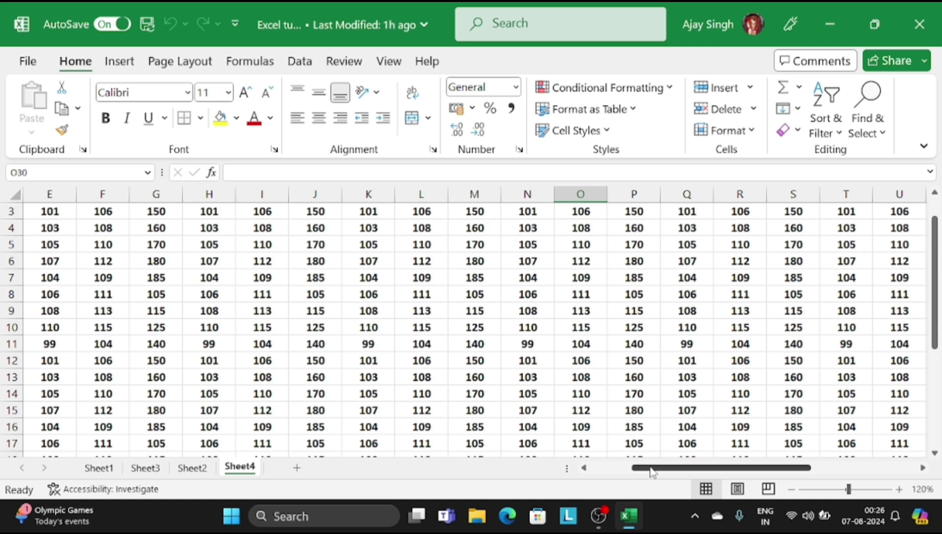
pyautogui.moveTo(650, 470); pyautogui.dragTo(609, 470)
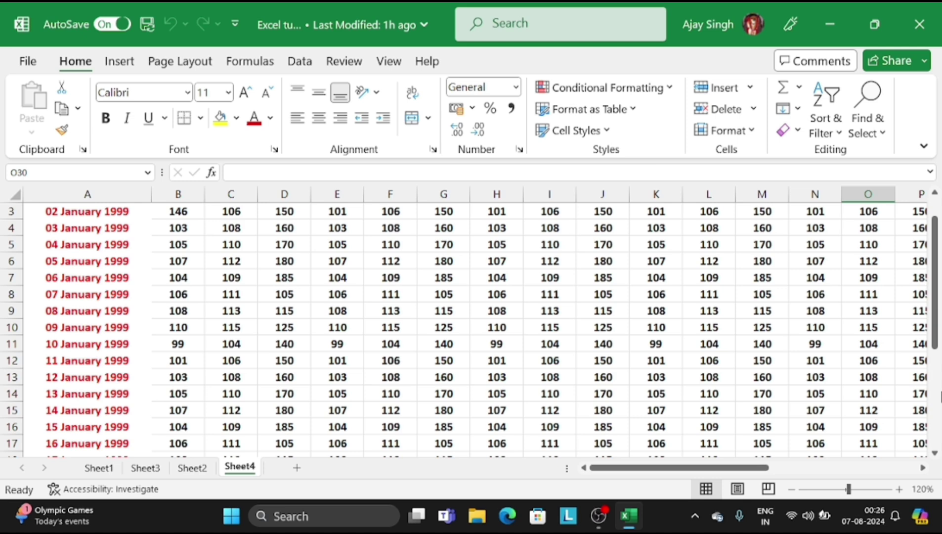
pyautogui.moveTo(934, 340); pyautogui.dragTo(935, 323)
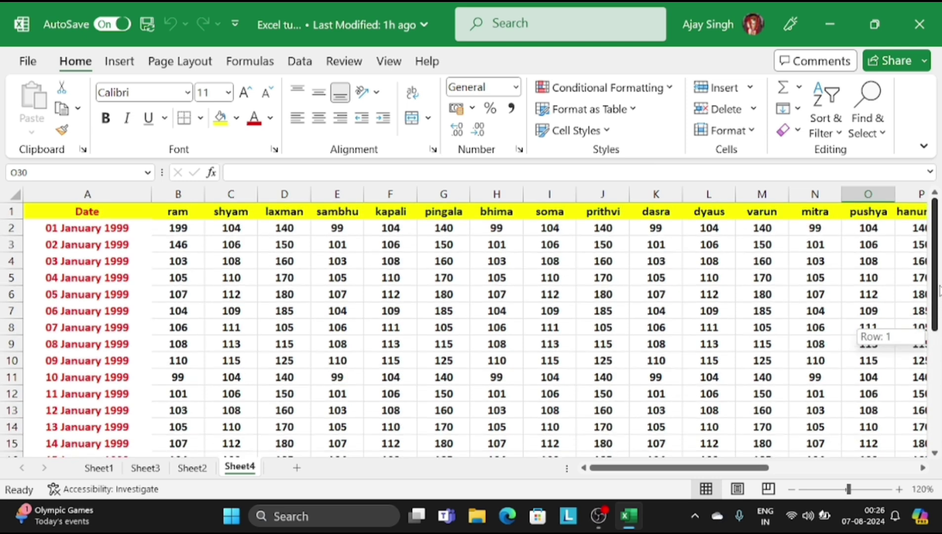
pyautogui.click(400, 63)
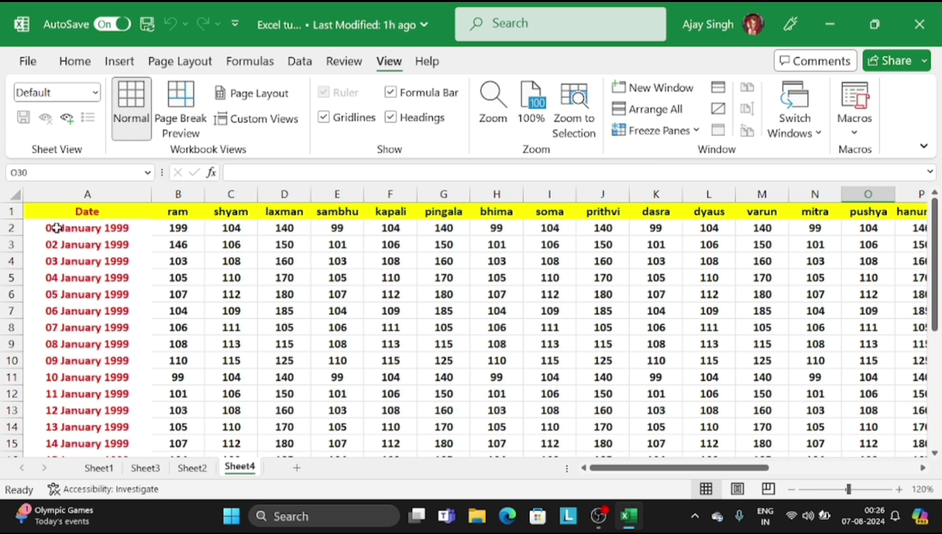
pyautogui.click(12, 228)
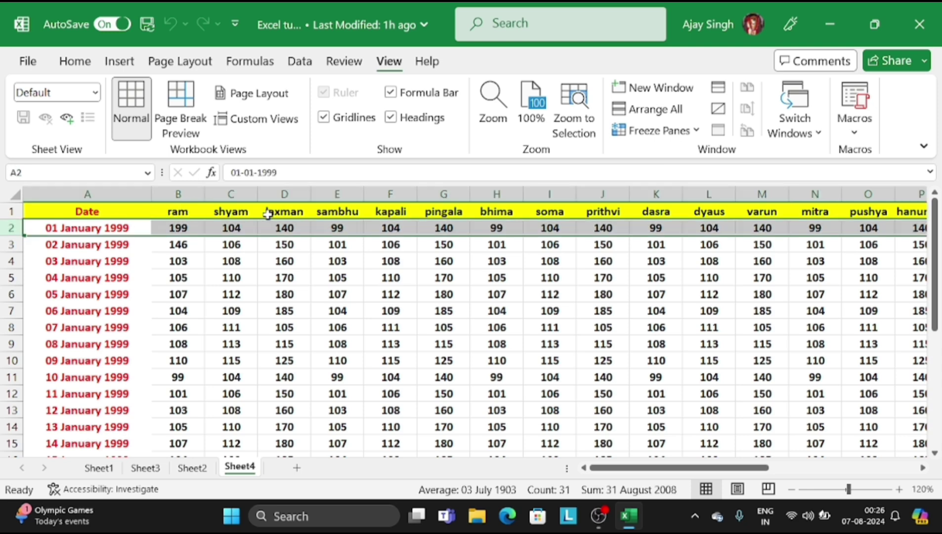
pyautogui.click(697, 131)
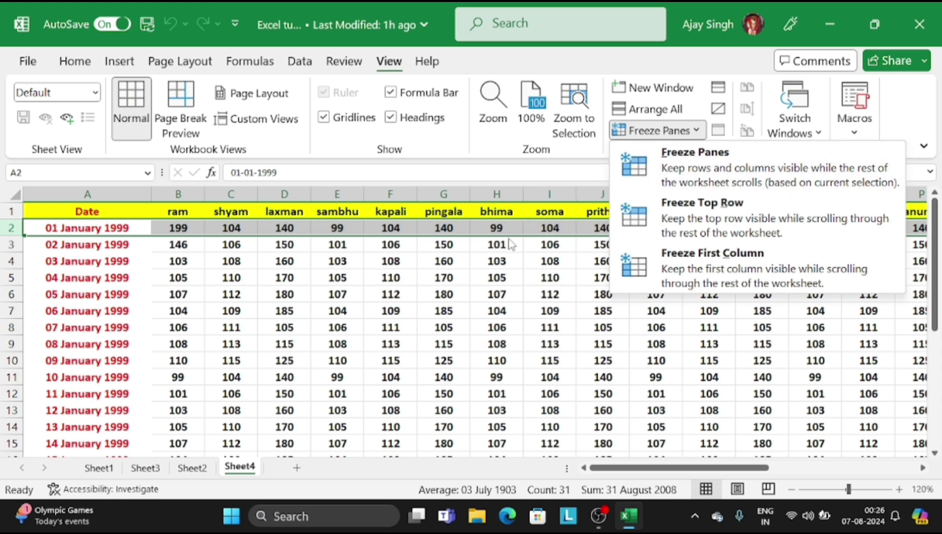
pyautogui.click(13, 310)
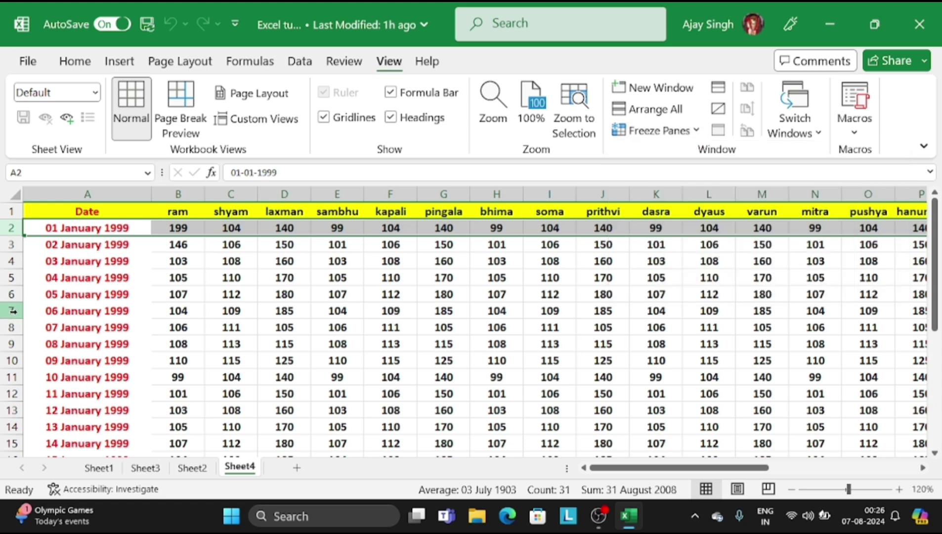
# - Freeze rows 1–6 using row 7 as the boundary and scroll to confirm
pyautogui.click(13, 311)
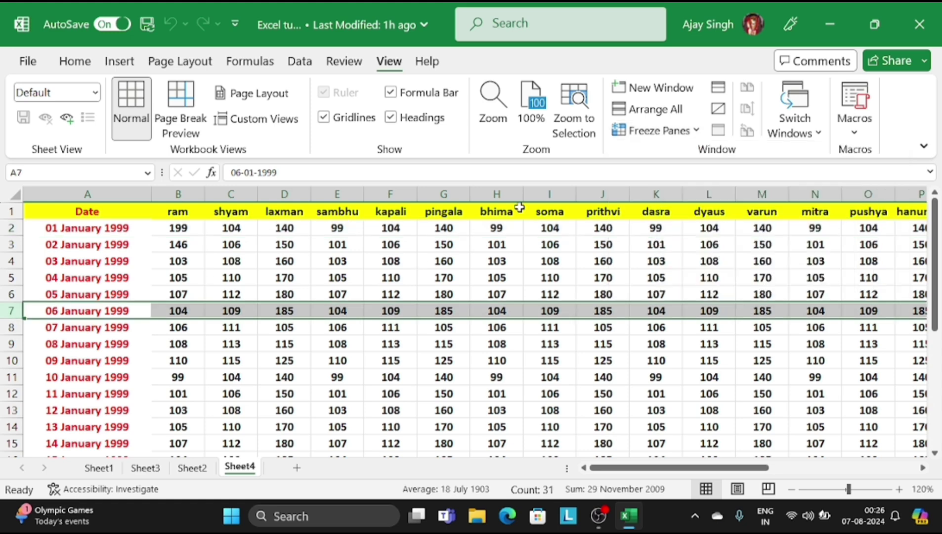
pyautogui.click(696, 131)
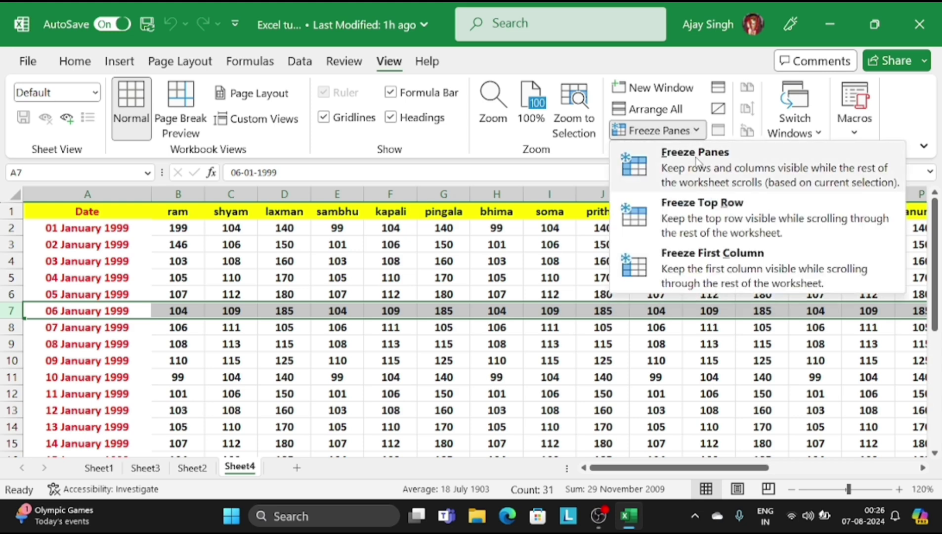
pyautogui.click(697, 159)
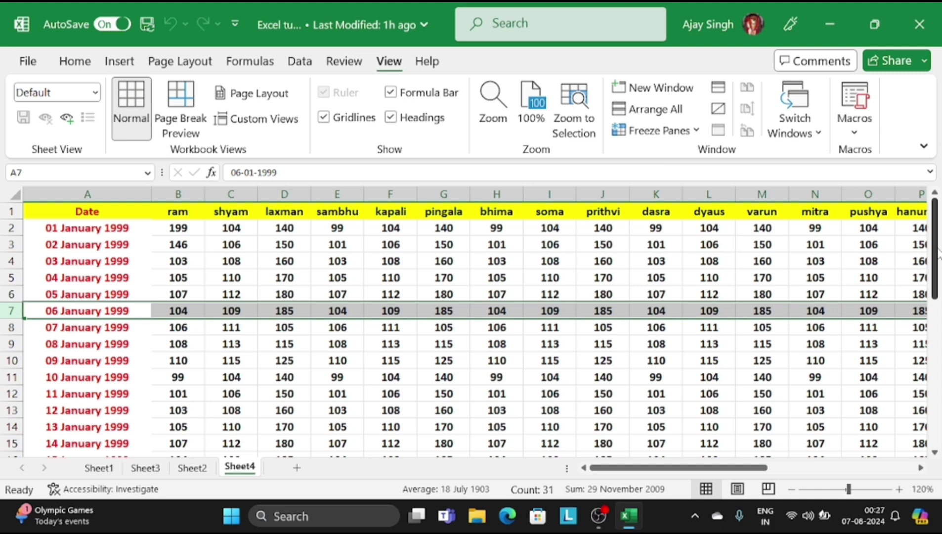
pyautogui.moveTo(935, 255); pyautogui.dragTo(935, 301)
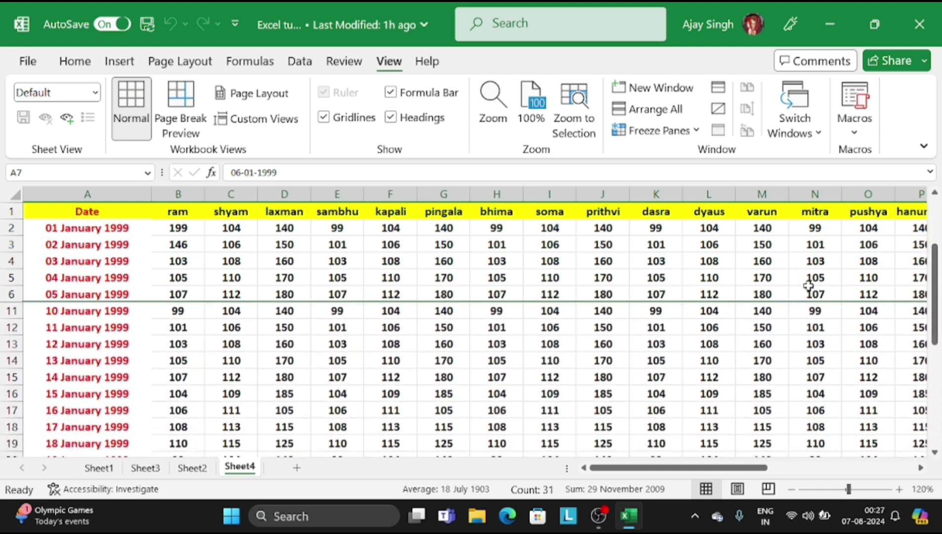
pyautogui.moveTo(935, 296); pyautogui.dragTo(935, 252)
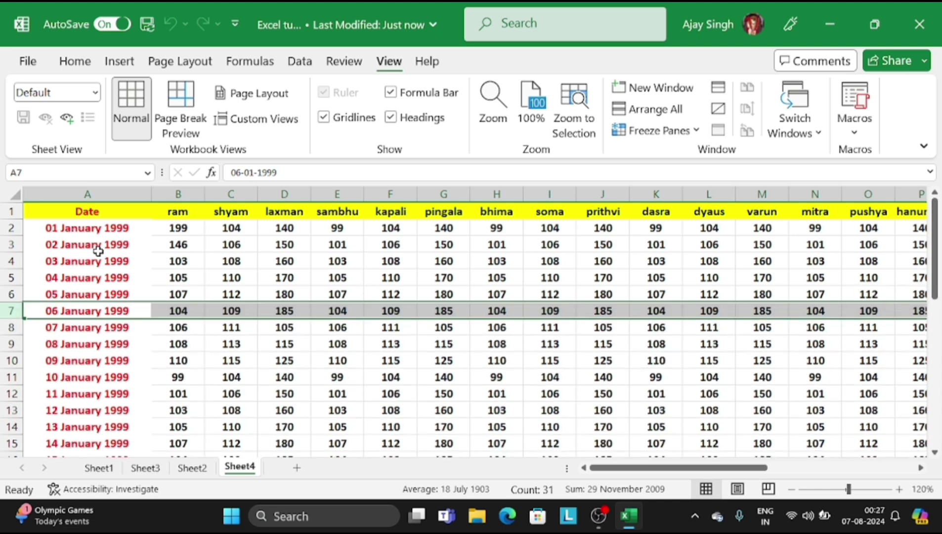
# - Unfreeze the six-row freeze and refreeze above row 2 so only header row 1 stays fixed
pyautogui.click(14, 230)
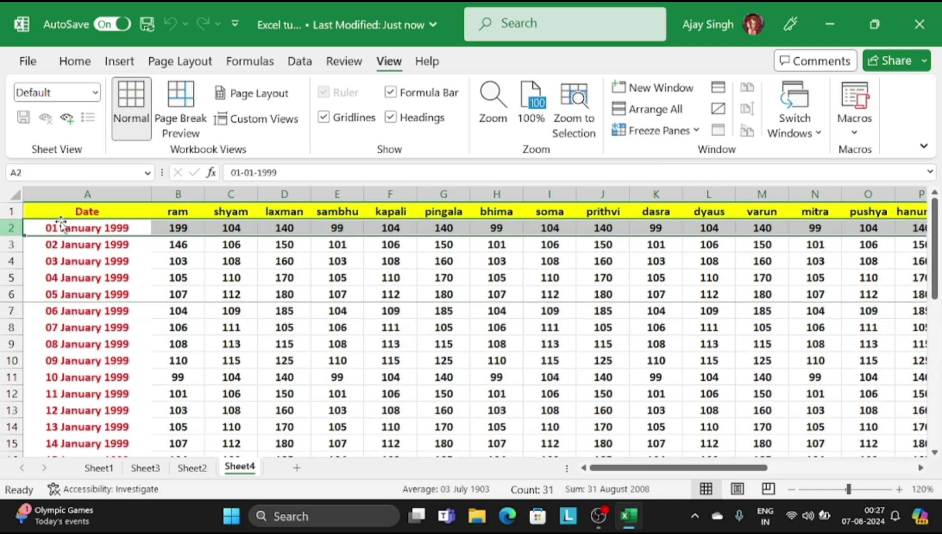
pyautogui.click(690, 129)
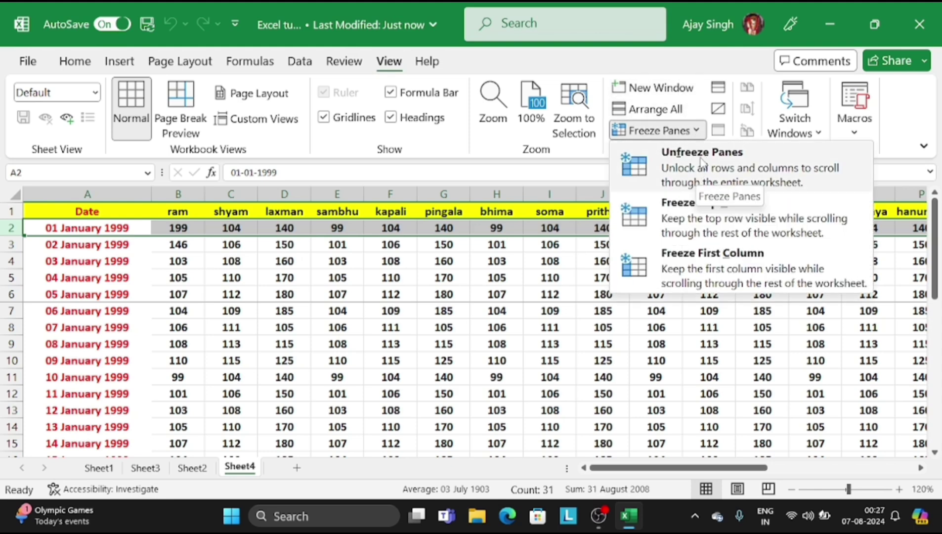
pyautogui.click(700, 158)
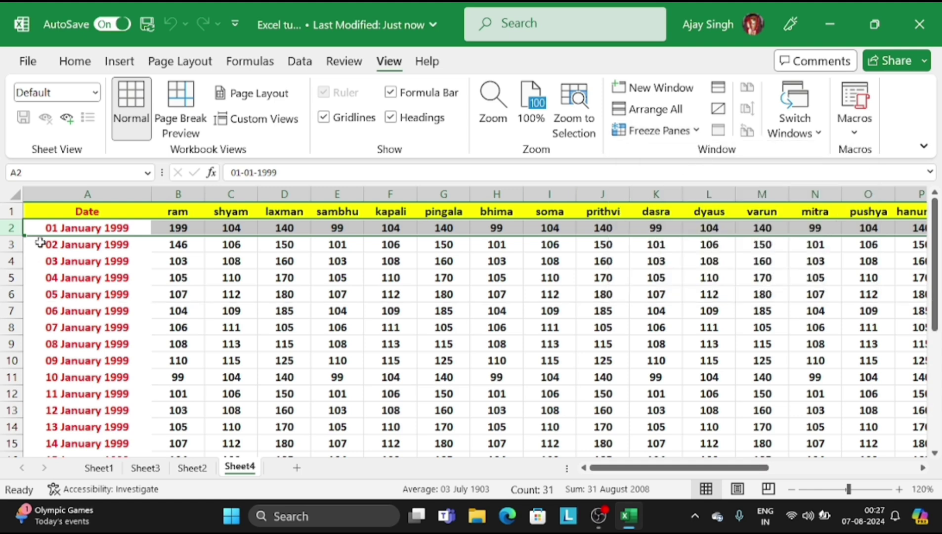
pyautogui.click(697, 131)
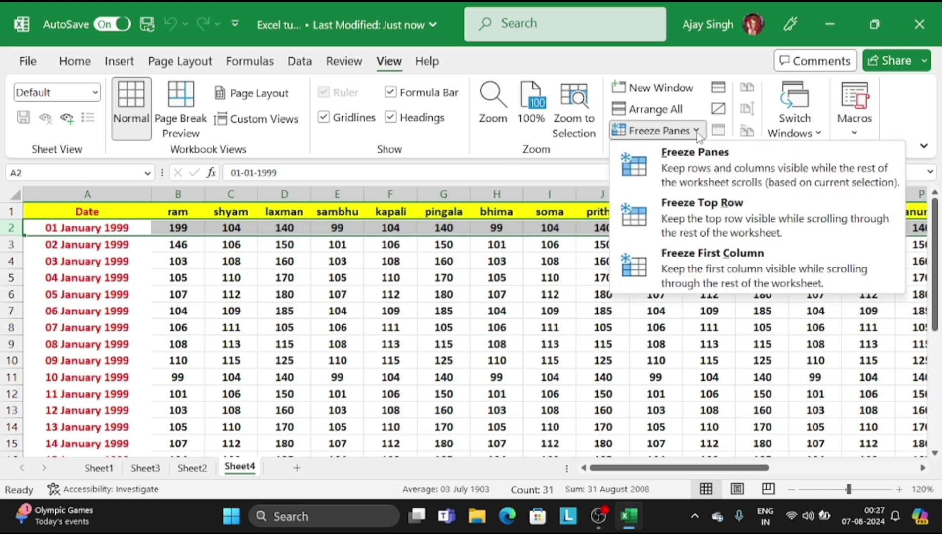
pyautogui.click(700, 157)
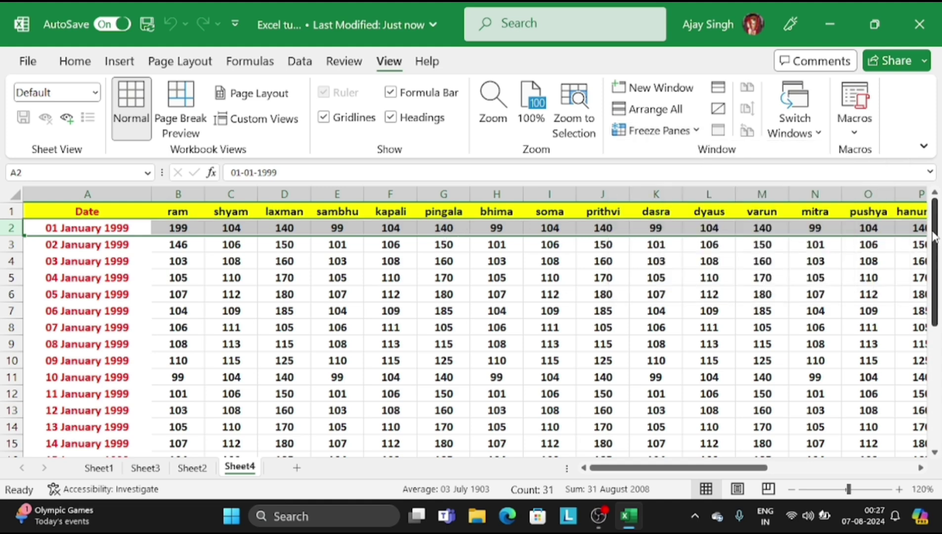
pyautogui.moveTo(937, 236)
pyautogui.mouseDown()
pyautogui.moveTo(939, 319)
pyautogui.moveTo(940, 247)
pyautogui.mouseUp()
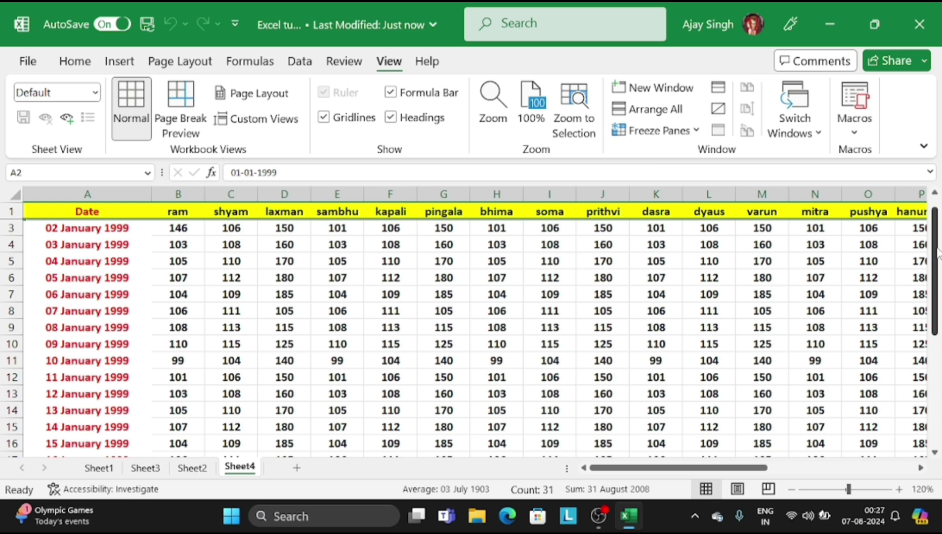
pyautogui.moveTo(936, 252); pyautogui.dragTo(937, 236)
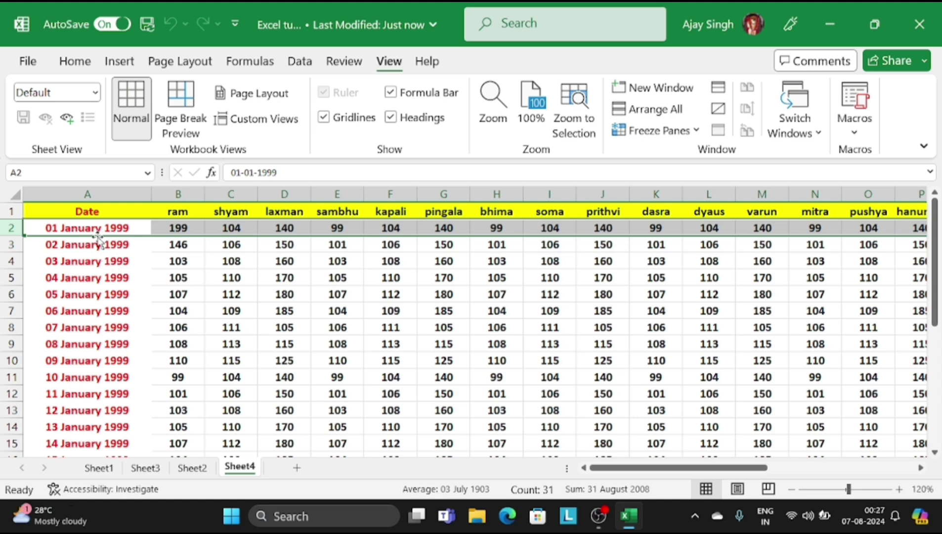
# - Unfreeze panes and refreeze from column B so Date column A stays visible when scrolling right
pyautogui.click(95, 195)
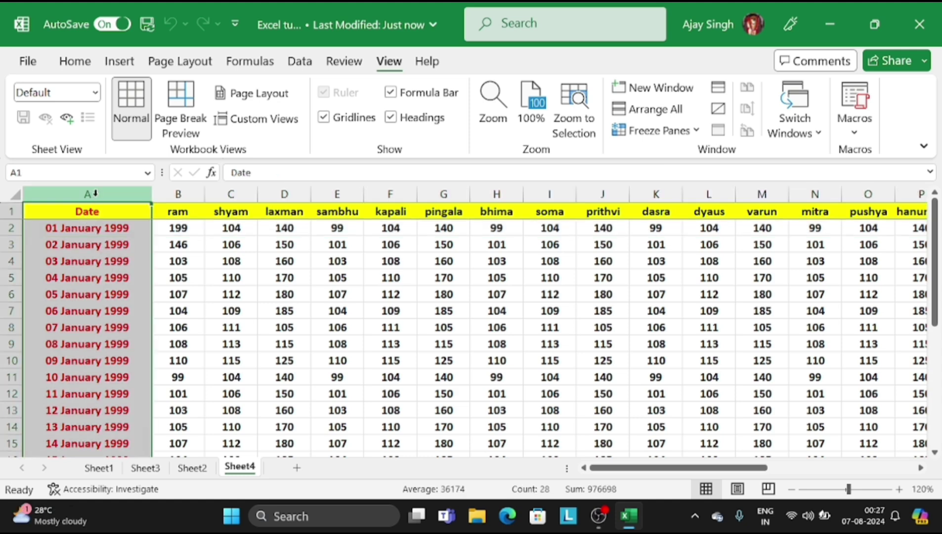
pyautogui.click(169, 195)
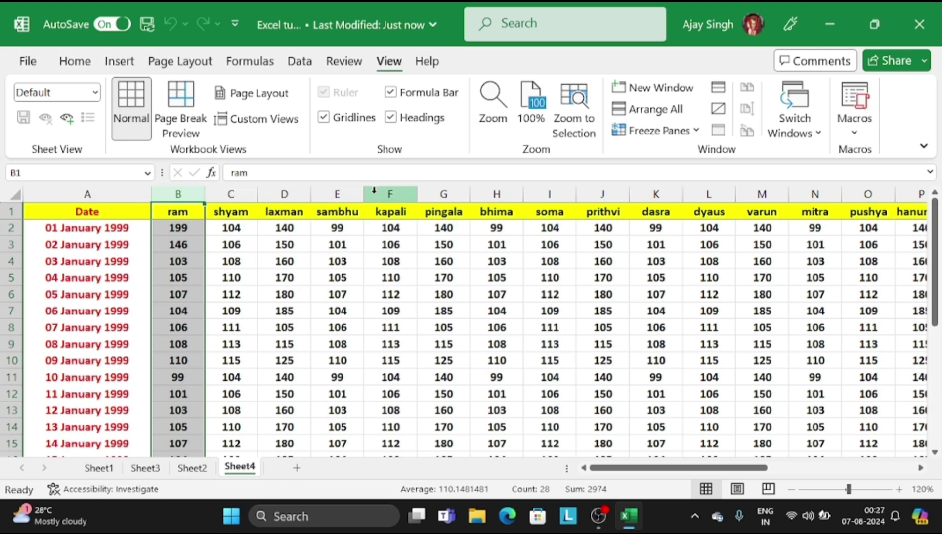
pyautogui.click(696, 133)
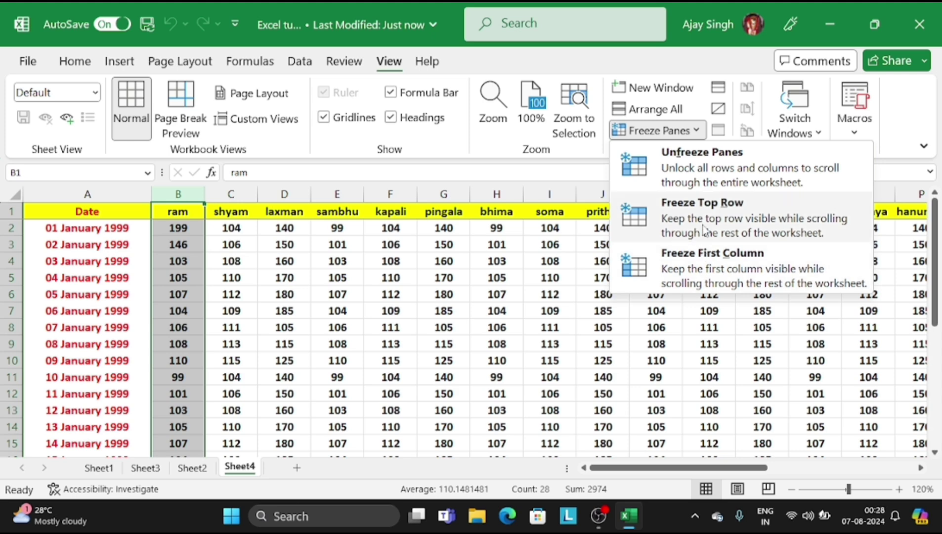
pyautogui.click(704, 157)
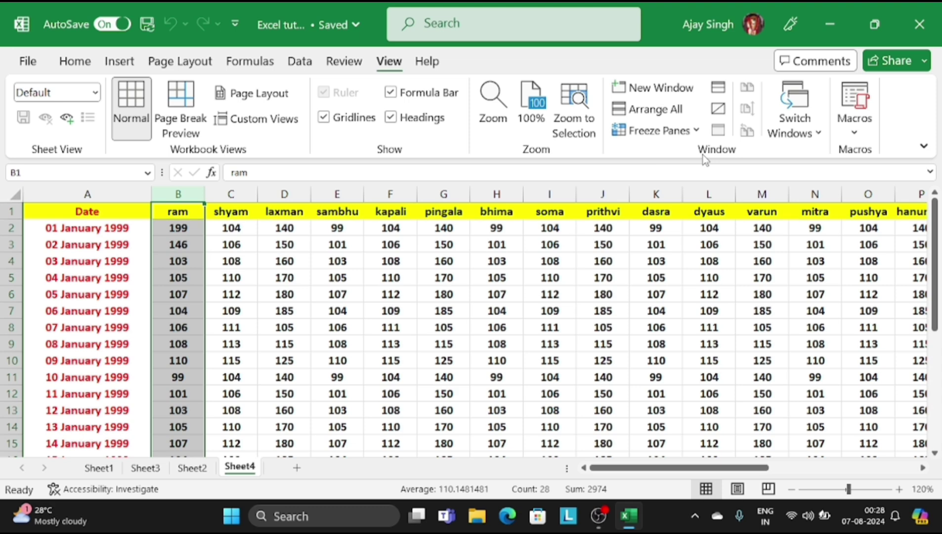
pyautogui.click(693, 132)
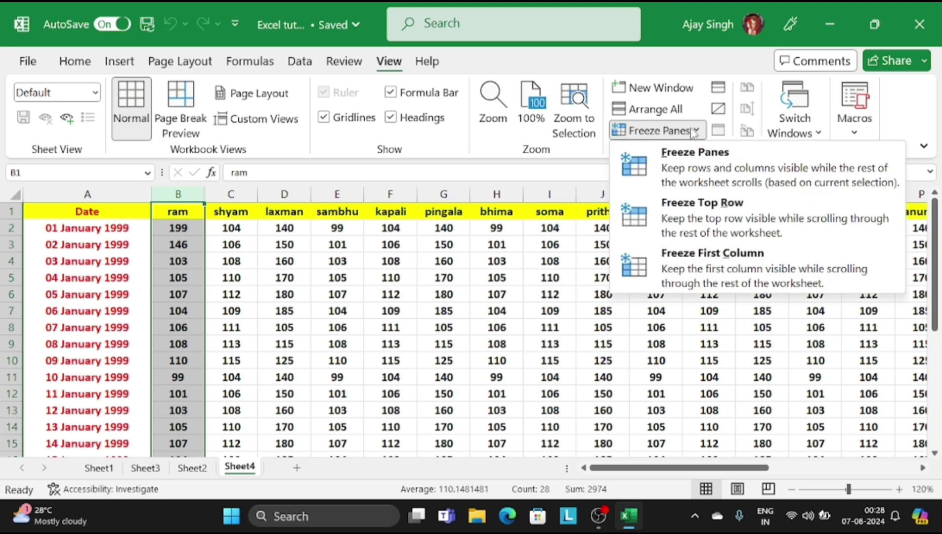
pyautogui.click(692, 156)
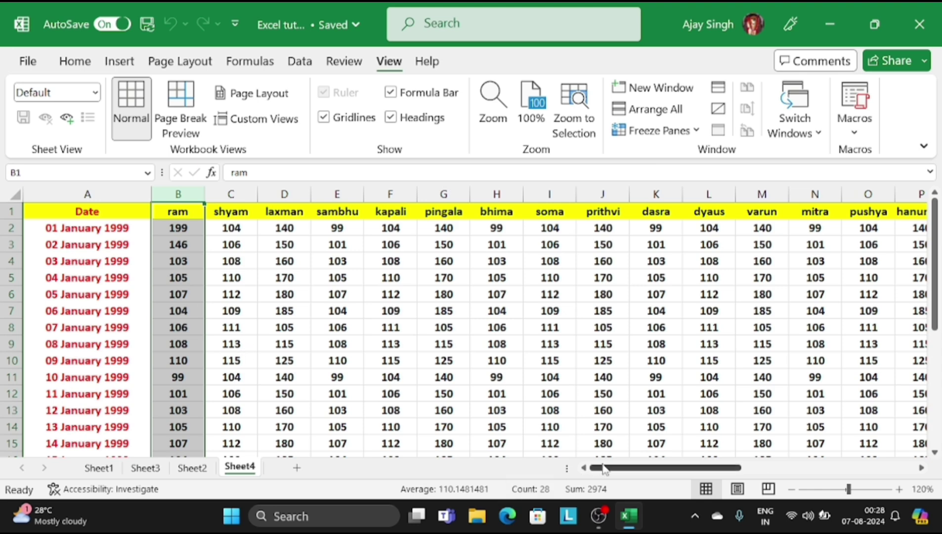
pyautogui.moveTo(603, 468); pyautogui.dragTo(648, 468)
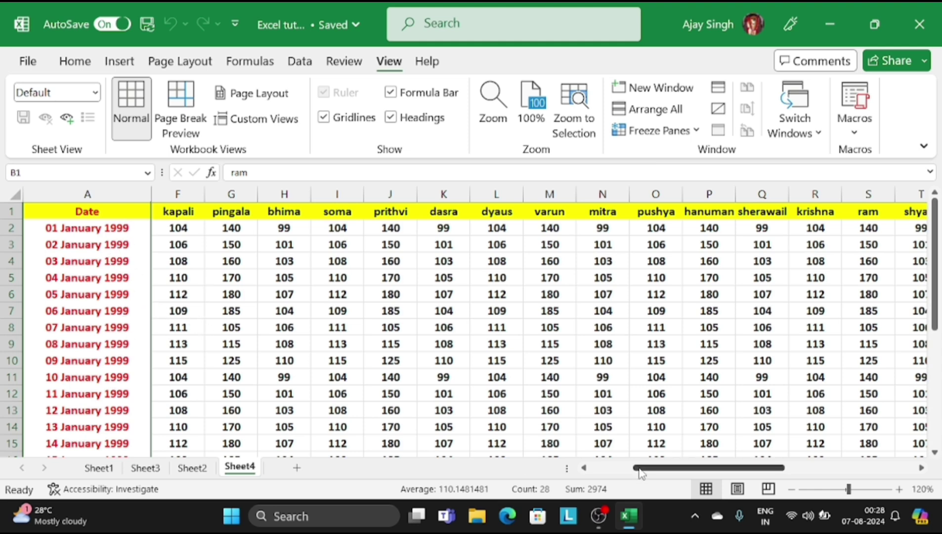
pyautogui.moveTo(637, 468); pyautogui.dragTo(520, 475)
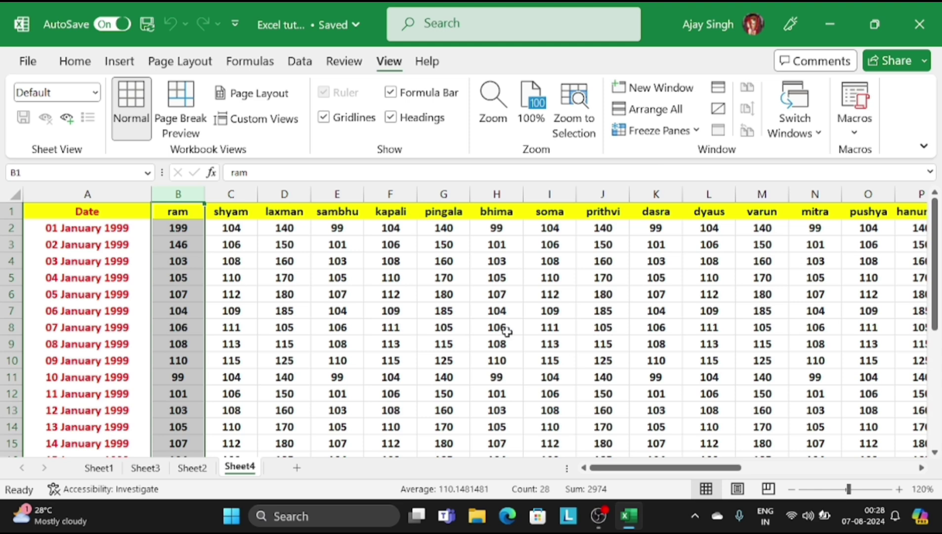
# - Remove the column A freeze and apply Freeze Top Row from cell A1 to hold header row 1
pyautogui.click(689, 131)
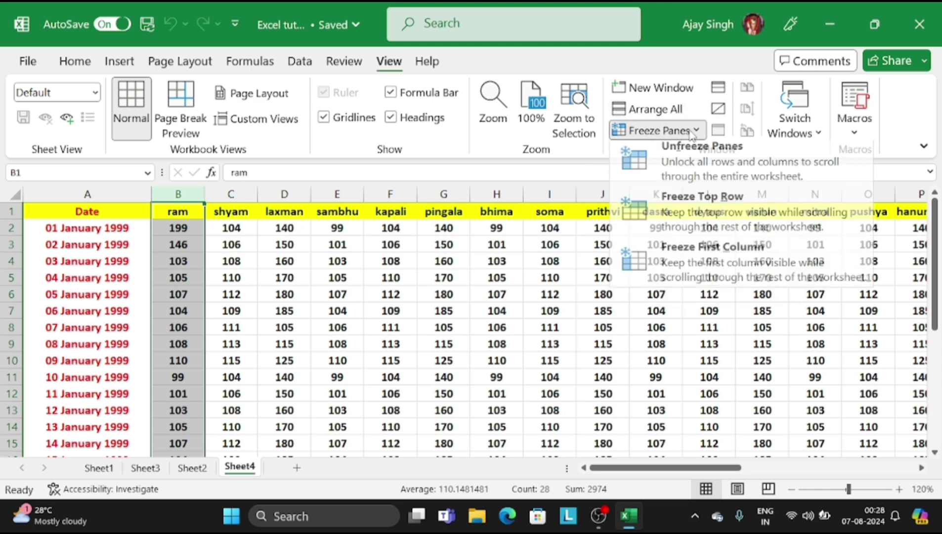
pyautogui.click(710, 152)
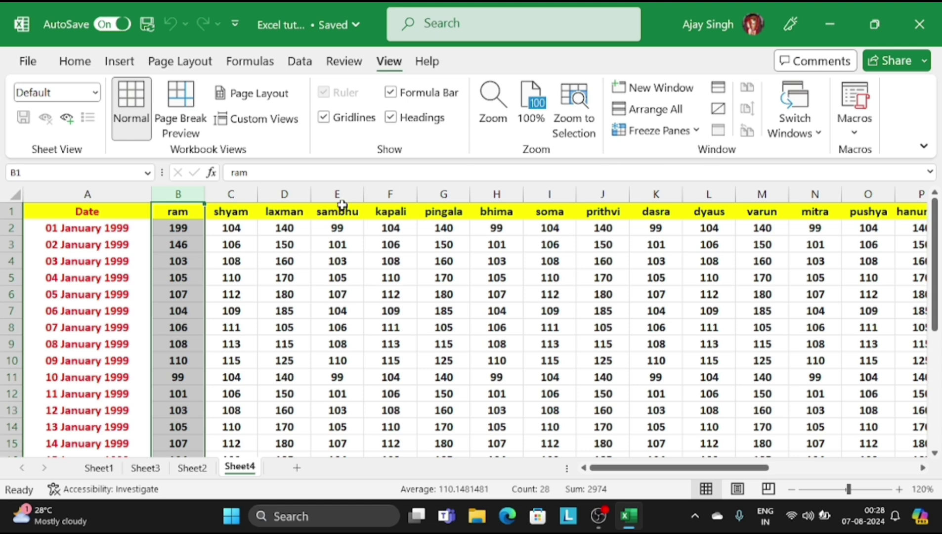
pyautogui.click(109, 216)
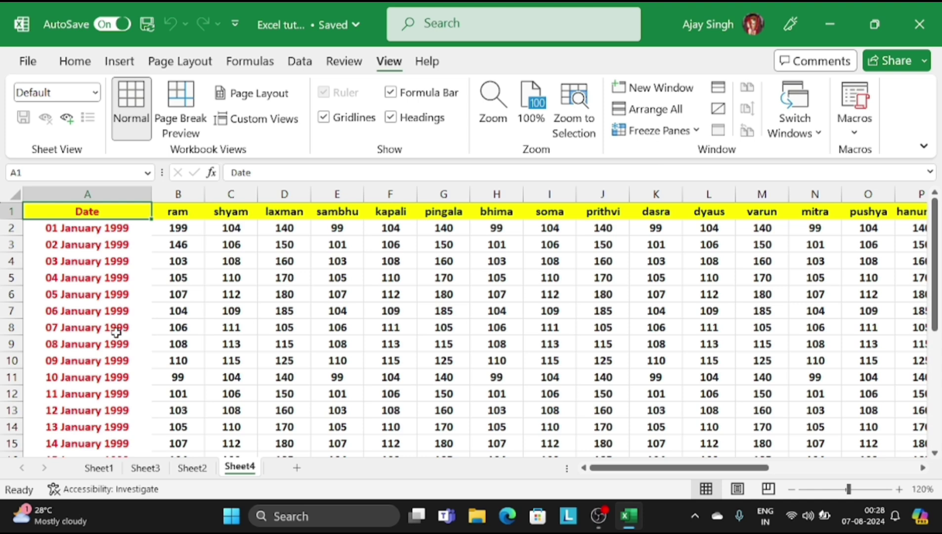
pyautogui.click(696, 131)
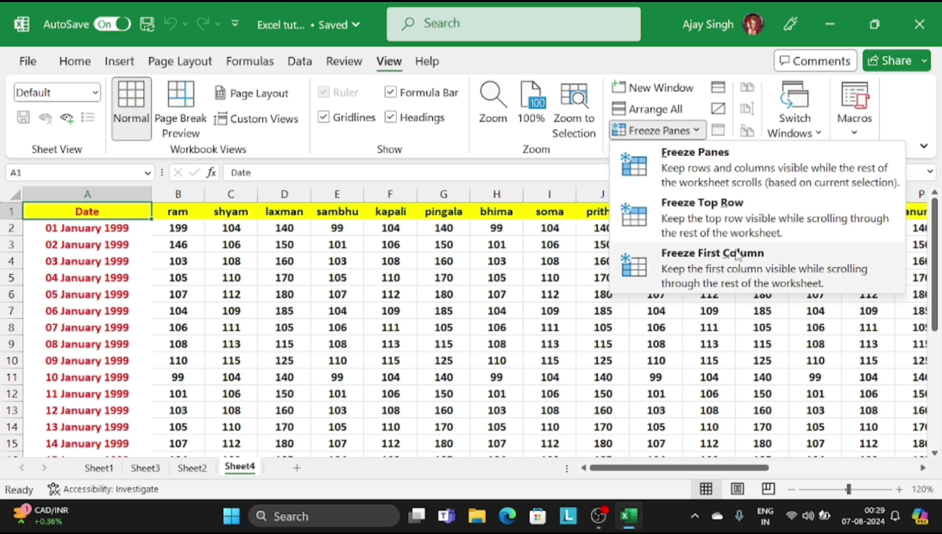
pyautogui.click(711, 206)
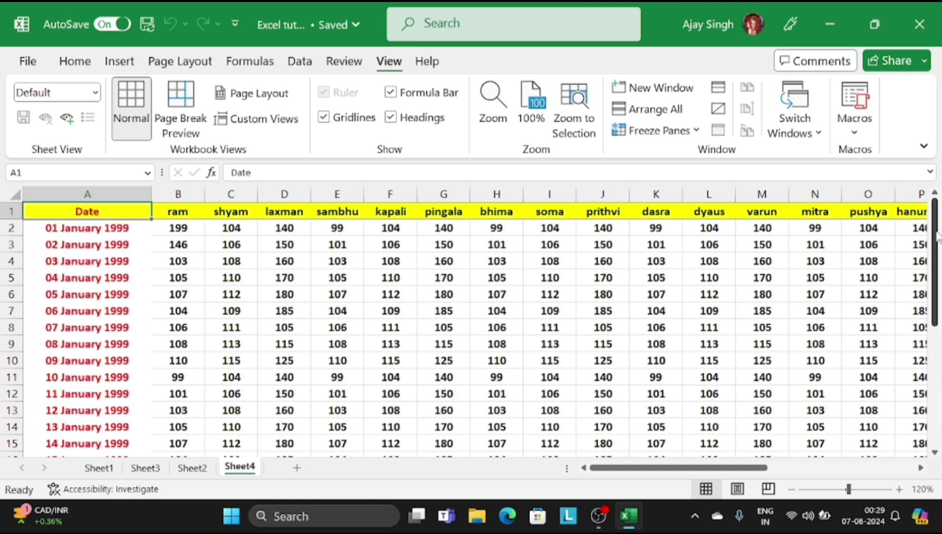
# - Unfreeze the header row so nothing is frozen, scrolling down and back up to confirm
pyautogui.moveTo(938, 237); pyautogui.dragTo(939, 226)
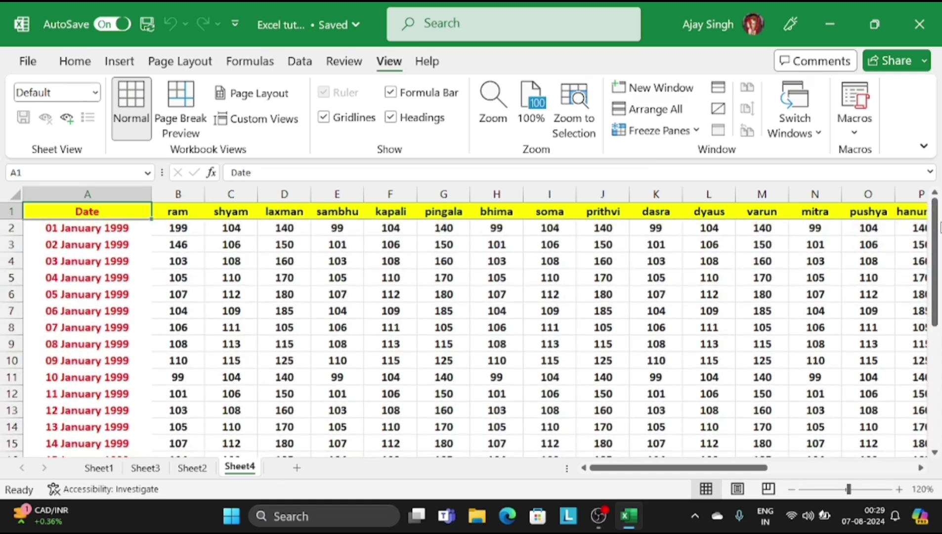
pyautogui.click(696, 132)
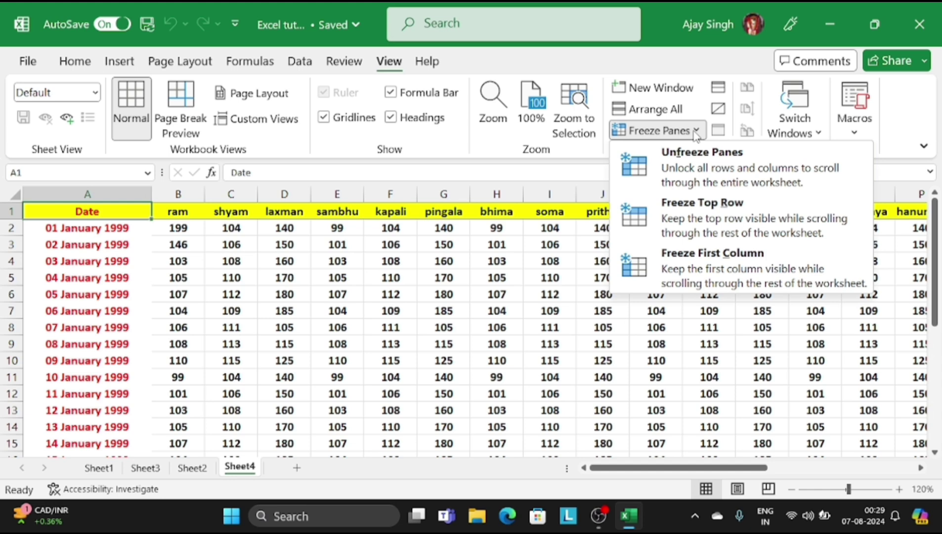
pyautogui.click(694, 154)
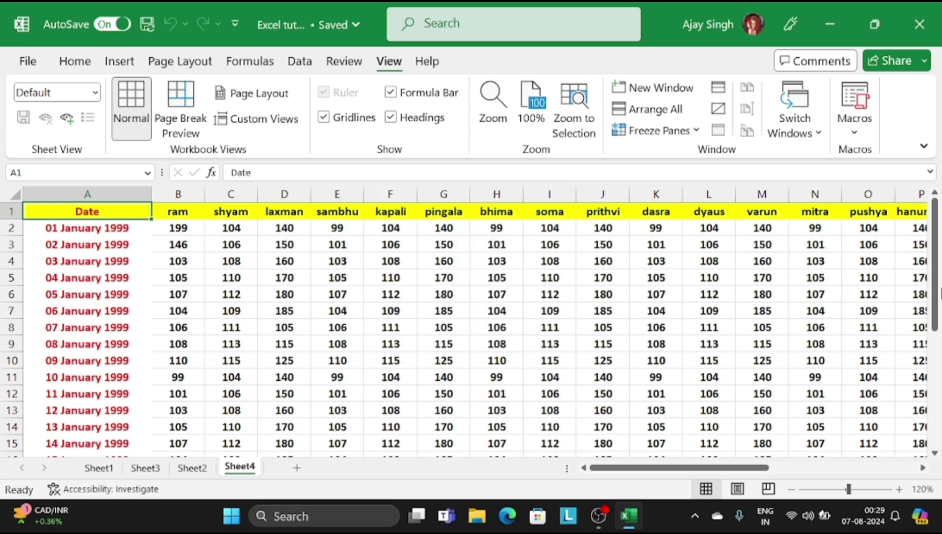
pyautogui.moveTo(935, 283); pyautogui.dragTo(938, 418)
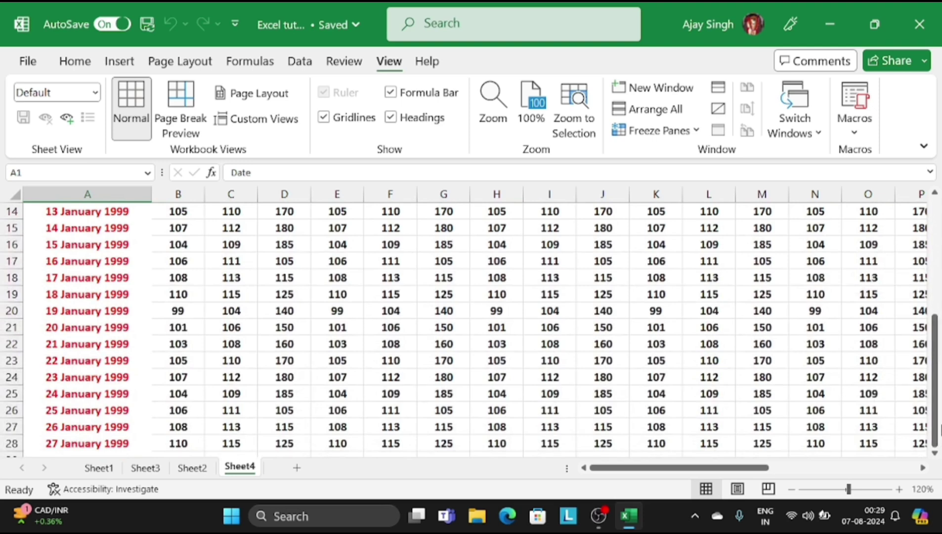
pyautogui.moveTo(935, 427); pyautogui.dragTo(930, 279)
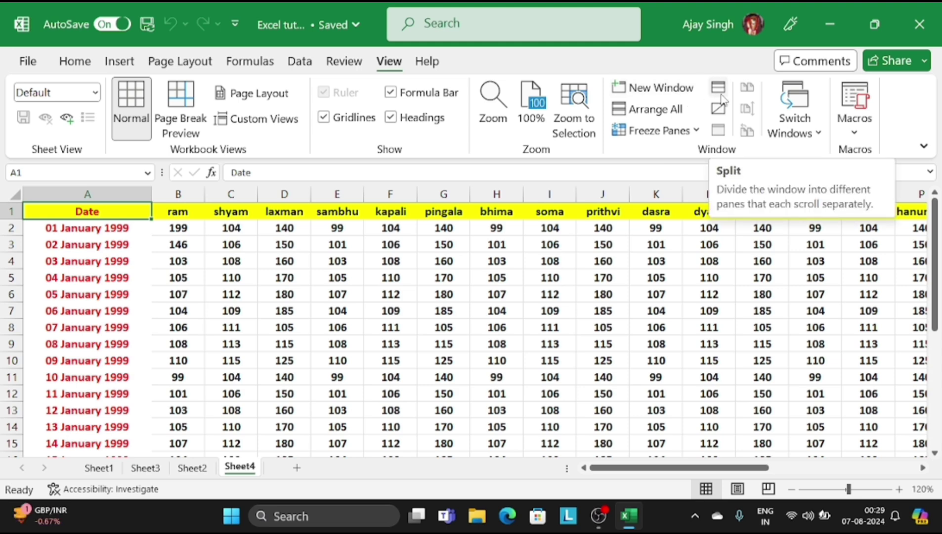
# - Split Sheet4 into four panes, test scrolling, then remove the vertical split between columns G and H
pyautogui.click(722, 98)
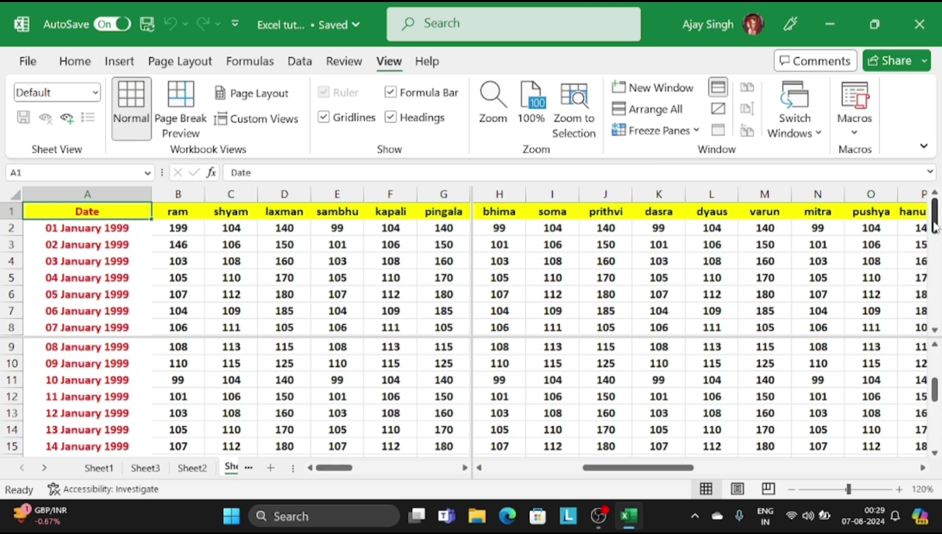
pyautogui.moveTo(934, 227)
pyautogui.mouseDown()
pyautogui.moveTo(938, 256)
pyautogui.moveTo(934, 218)
pyautogui.mouseUp()
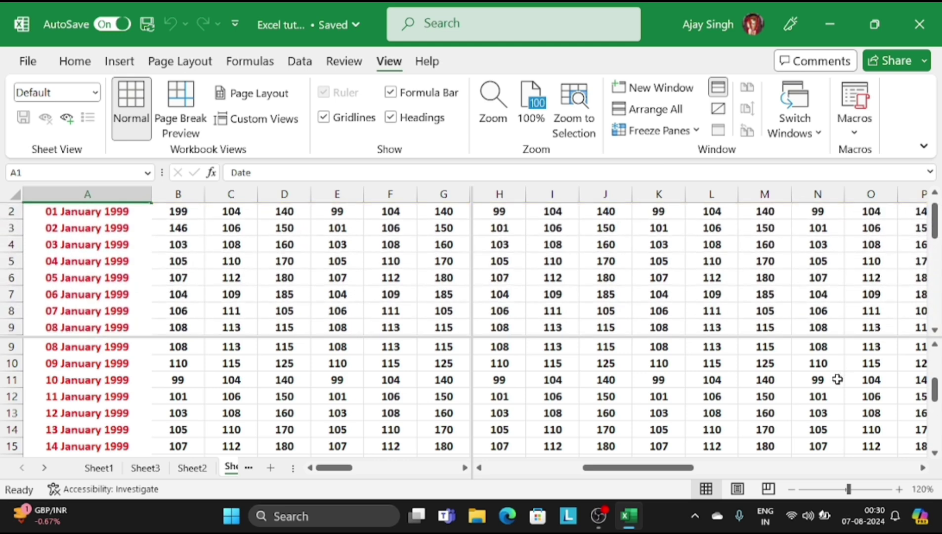
pyautogui.moveTo(643, 468)
pyautogui.mouseDown()
pyautogui.moveTo(692, 469)
pyautogui.moveTo(656, 468)
pyautogui.mouseUp()
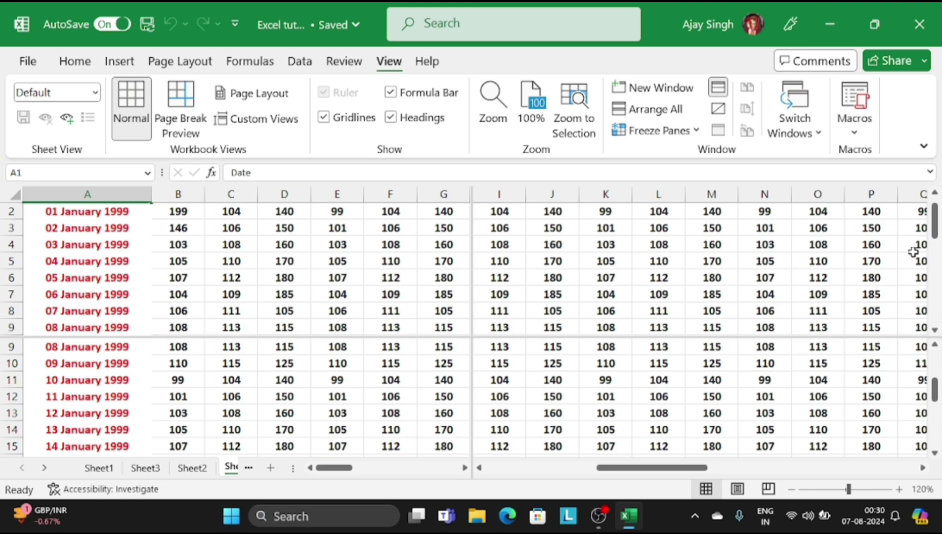
pyautogui.moveTo(937, 232)
pyautogui.mouseDown()
pyautogui.moveTo(938, 247)
pyautogui.moveTo(920, 244)
pyautogui.mouseUp()
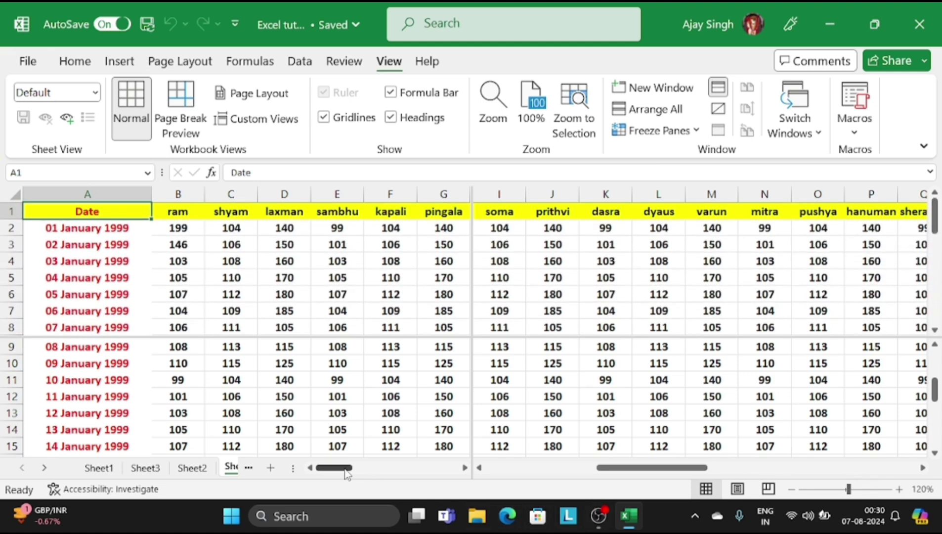
pyautogui.moveTo(348, 467)
pyautogui.mouseDown()
pyautogui.moveTo(379, 473)
pyautogui.moveTo(319, 478)
pyautogui.mouseUp()
pyautogui.moveTo(470, 322); pyautogui.dragTo(4, 346)
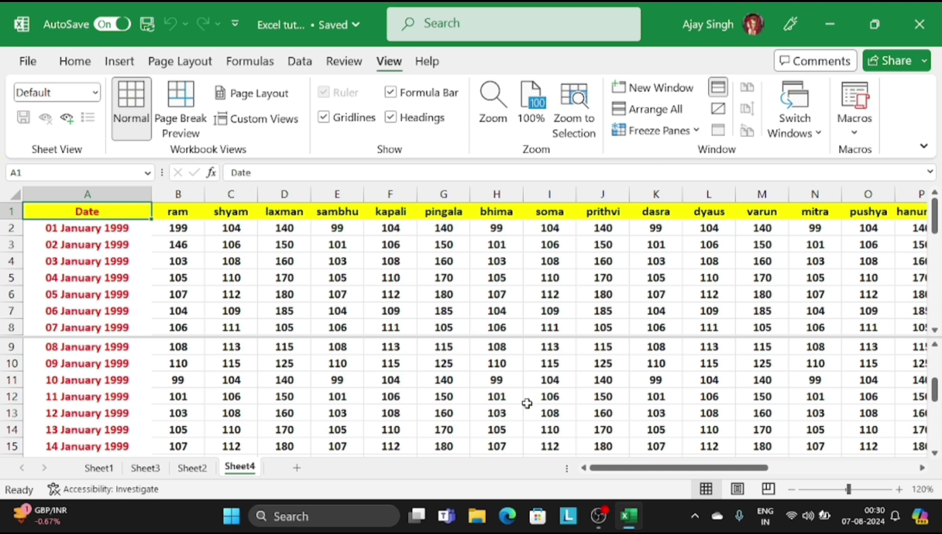
pyautogui.moveTo(934, 394)
pyautogui.mouseDown()
pyautogui.moveTo(937, 442)
pyautogui.moveTo(936, 384)
pyautogui.mouseUp()
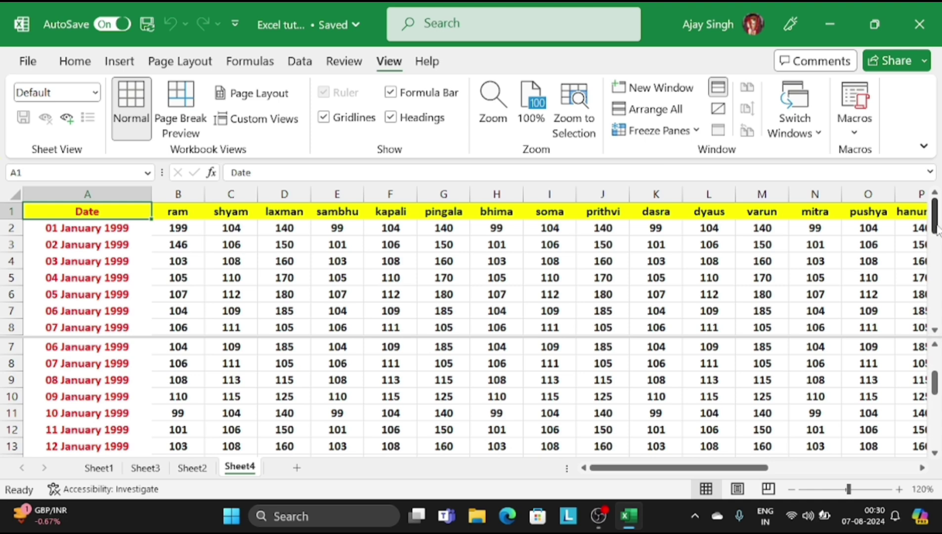